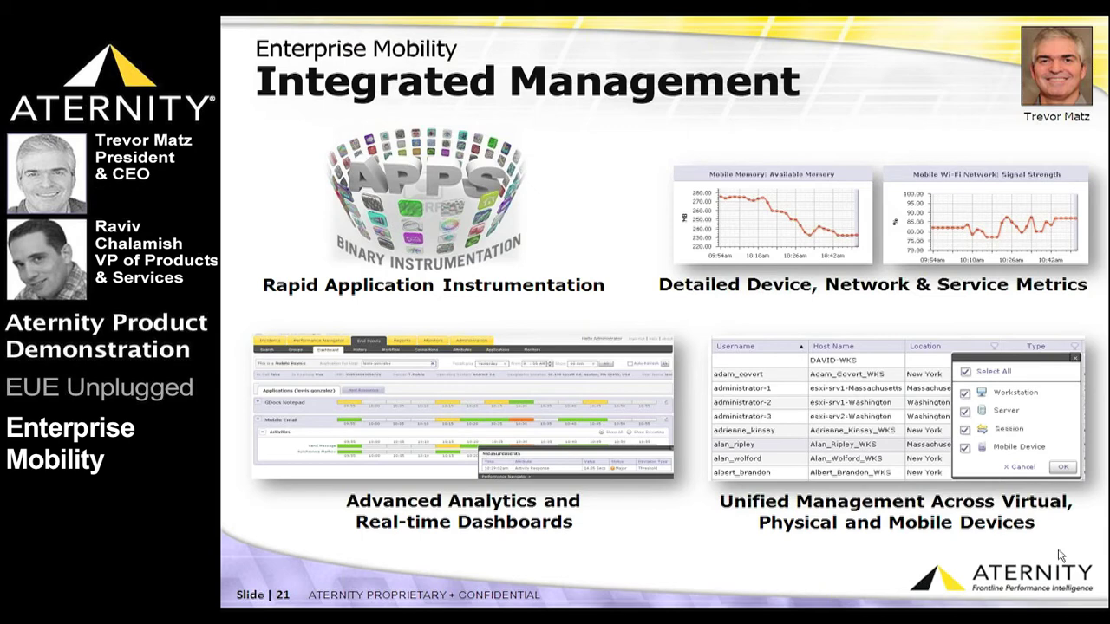
# Switch from the slideshow to the Aternity Management Console in Firefox
pyautogui.hotkey('alt', 'Tab')
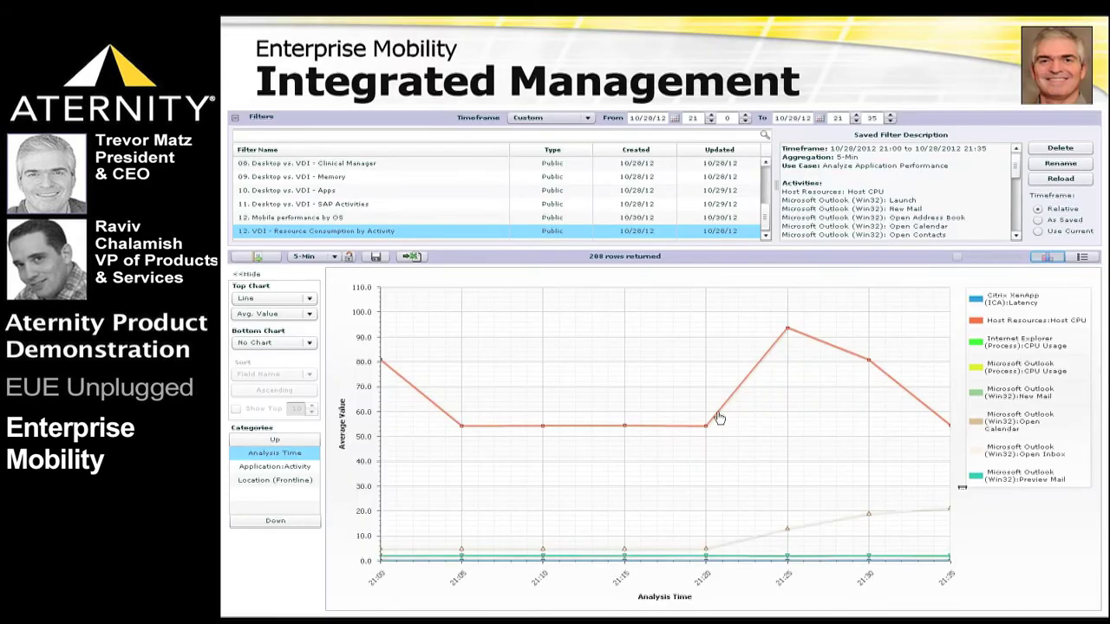
pyautogui.hotkey('alt', 'Tab')
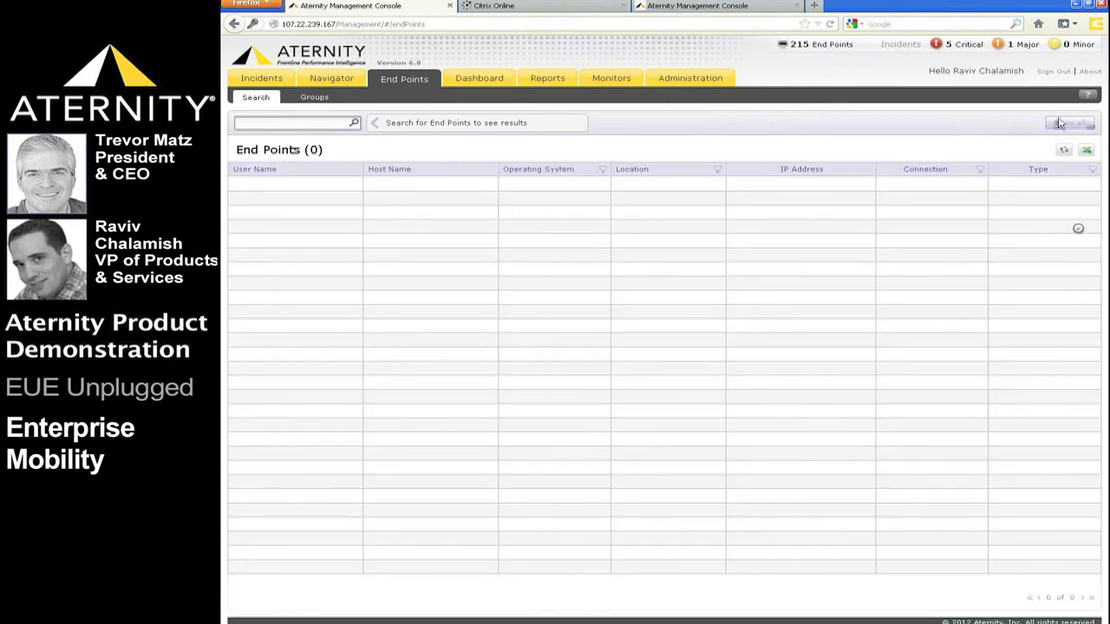
# Show all end points, listing 215 across 8 pages
pyautogui.click(1062, 124)
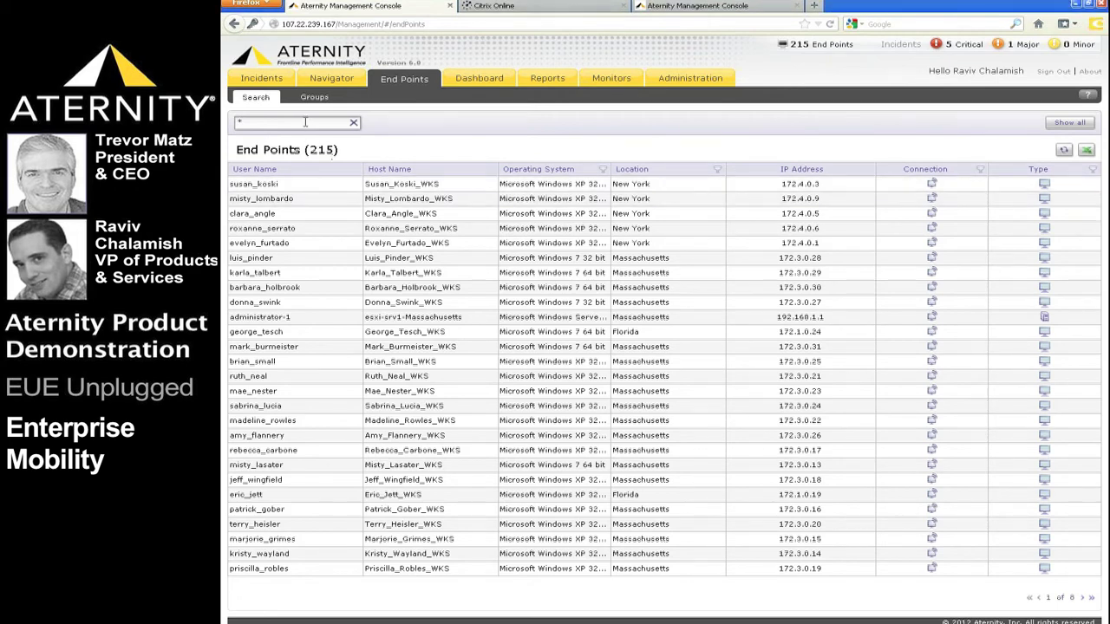
pyautogui.moveTo(305, 122)
# Filter Type to exclude Desktop, Remote Device and Server, then open the Android 4.2 smartphone dashboard
pyautogui.click(1092, 169)
pyautogui.click(976, 219)
pyautogui.click(977, 238)
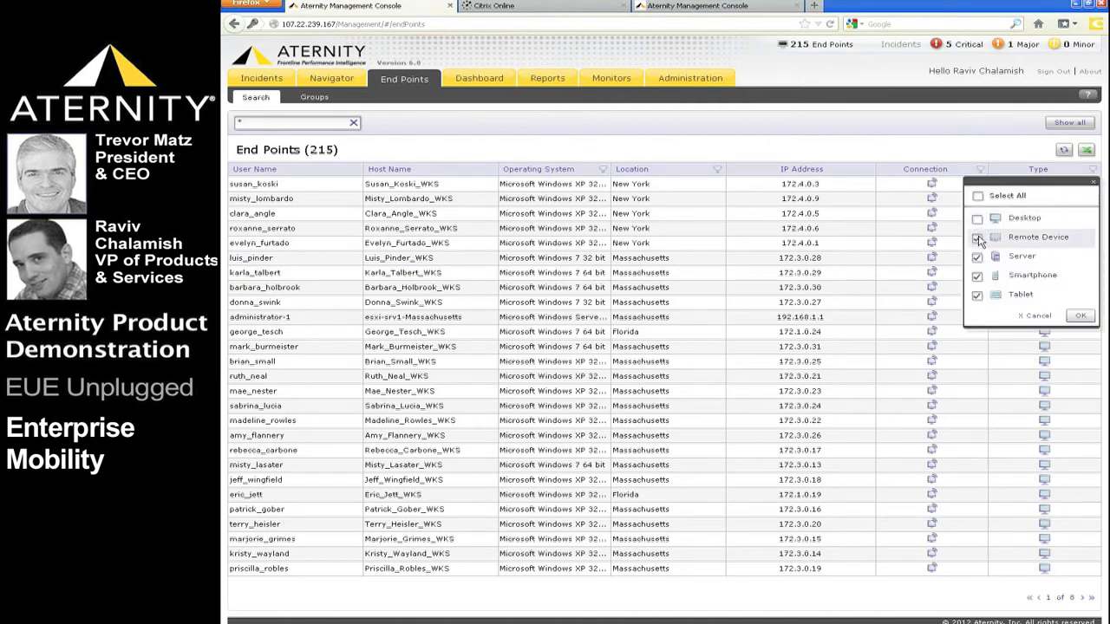
pyautogui.click(977, 256)
pyautogui.click(1084, 316)
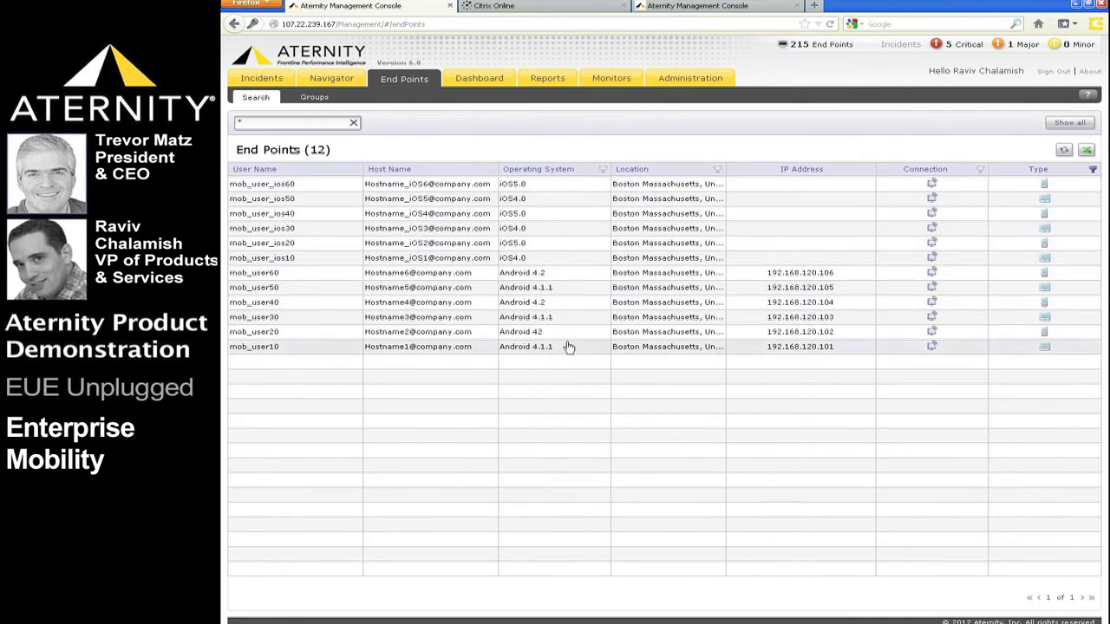
pyautogui.click(566, 281)
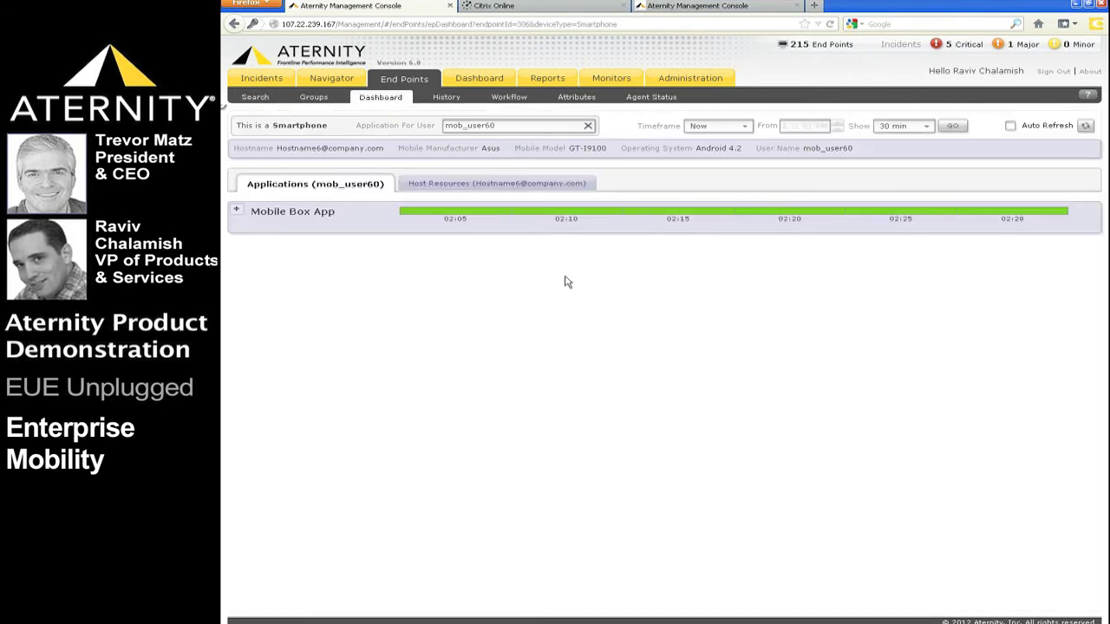
# Expand Mobile Box App's activities, keeping the timeframe at Now and the duration at 30 min
pyautogui.click(237, 210)
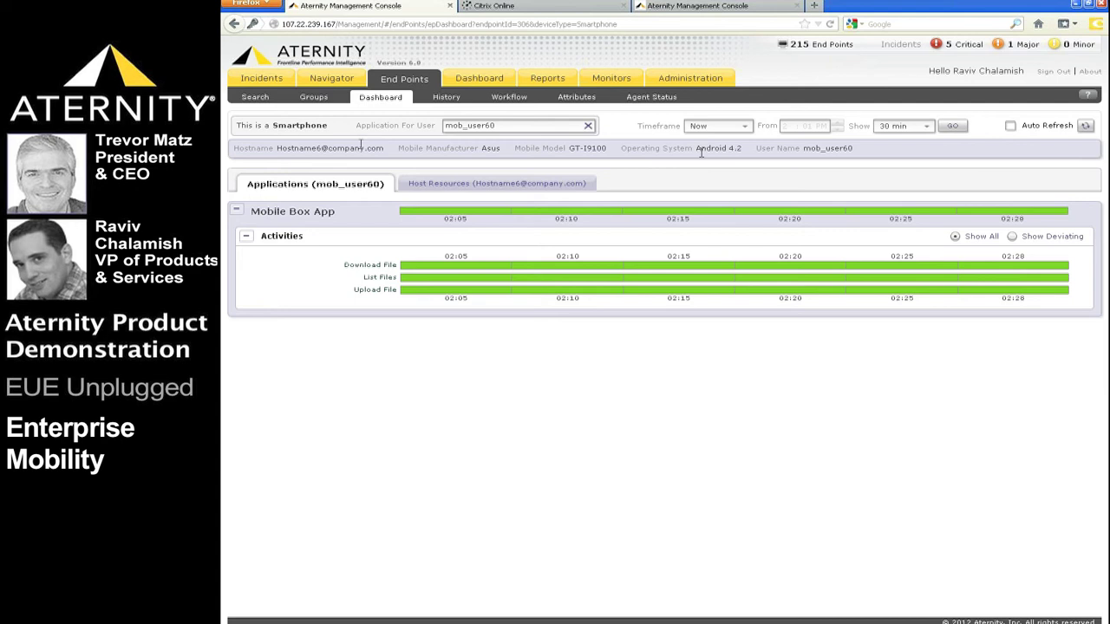
pyautogui.click(746, 128)
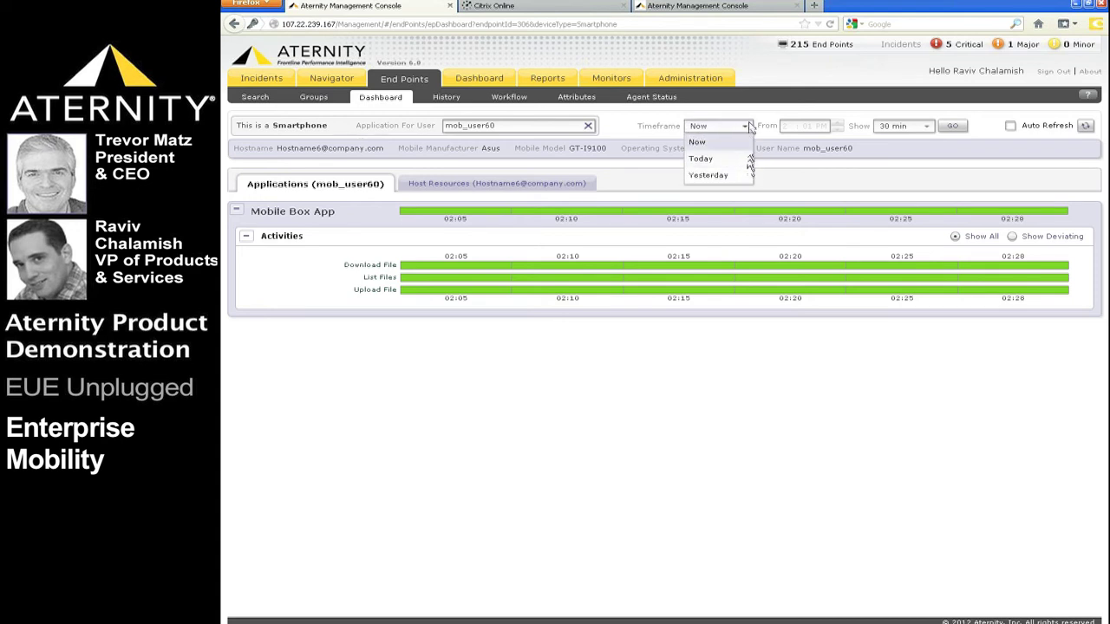
pyautogui.click(747, 130)
pyautogui.click(926, 127)
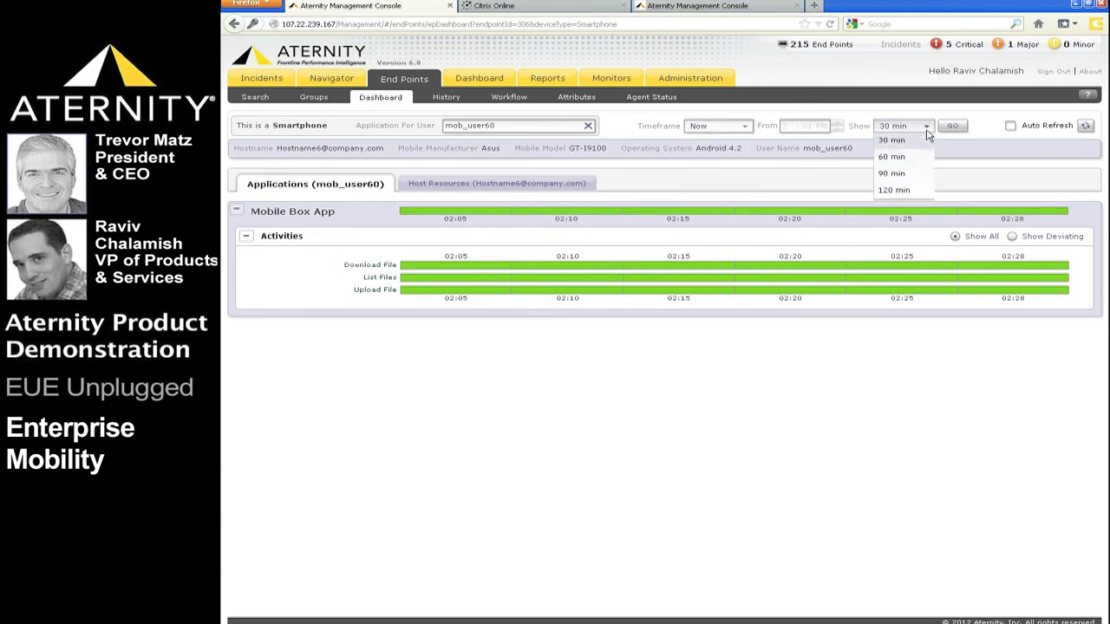
pyautogui.click(893, 150)
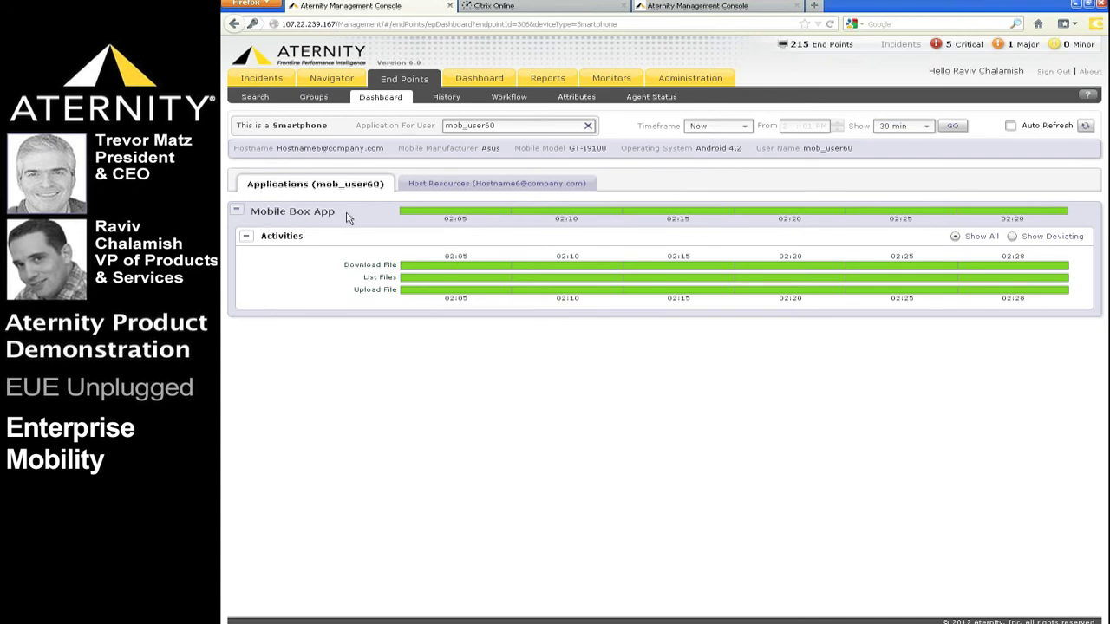
# Inspect the Download File bar's measurements, then show the smartphone's host resource charts
pyautogui.click(618, 270)
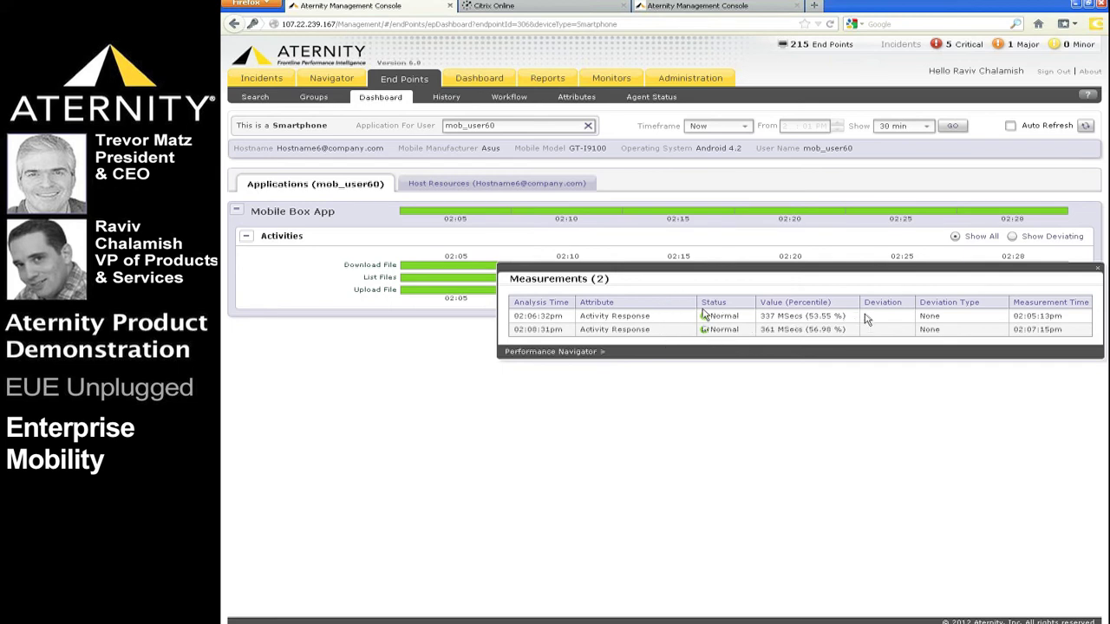
pyautogui.click(1097, 271)
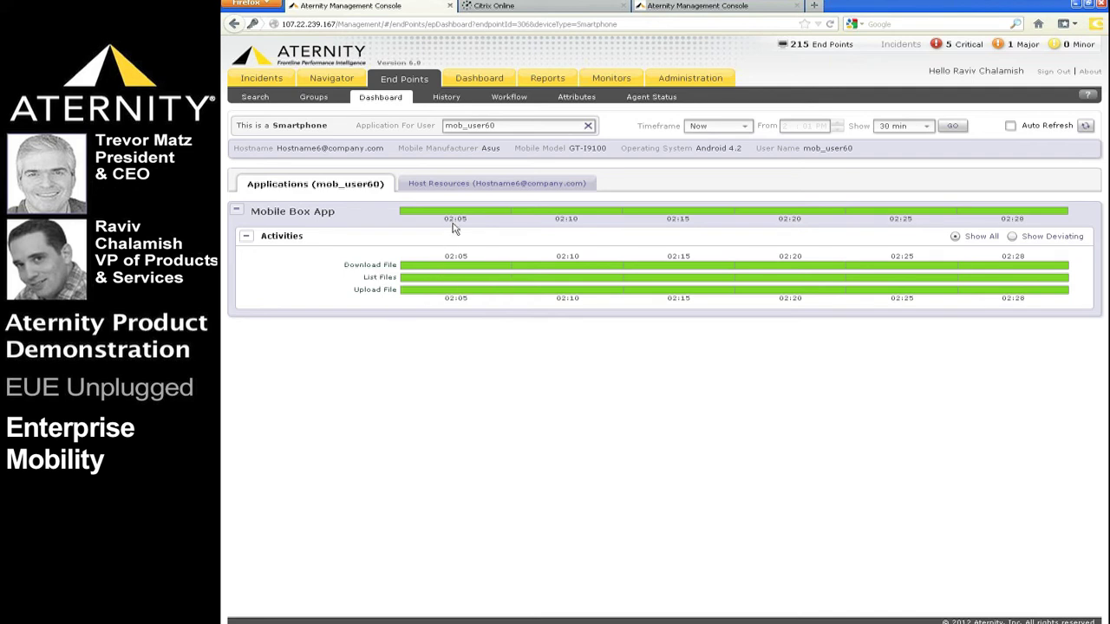
pyautogui.click(460, 187)
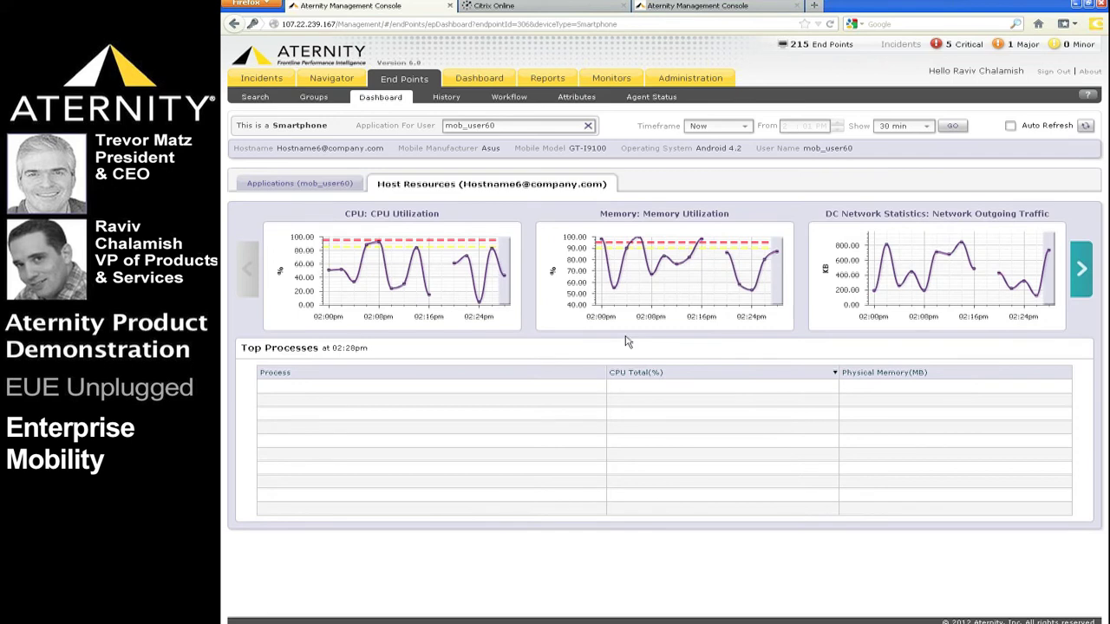
# Show top processes at 02:08pm, then page through CPU clock, battery, network, storage and Wi-Fi charts
pyautogui.click(380, 287)
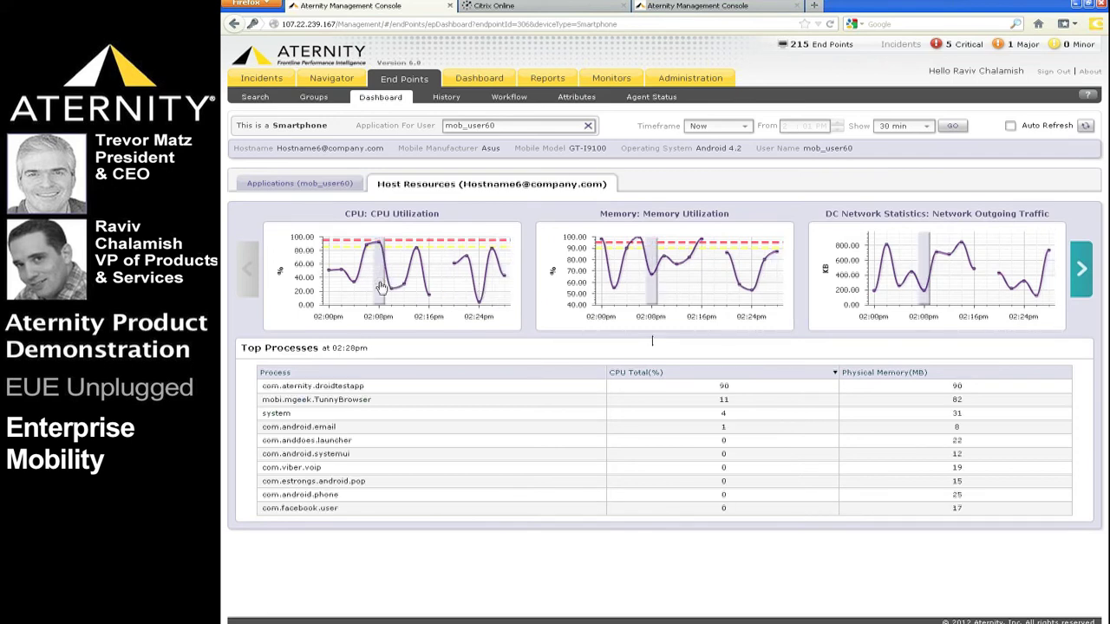
pyautogui.click(1083, 282)
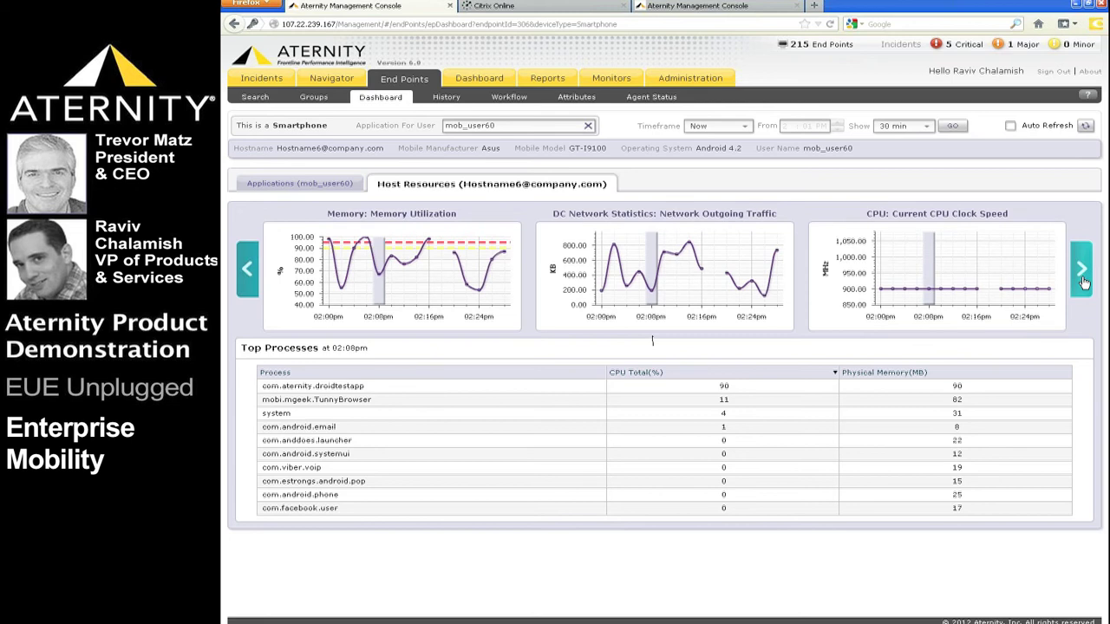
pyautogui.click(1083, 282)
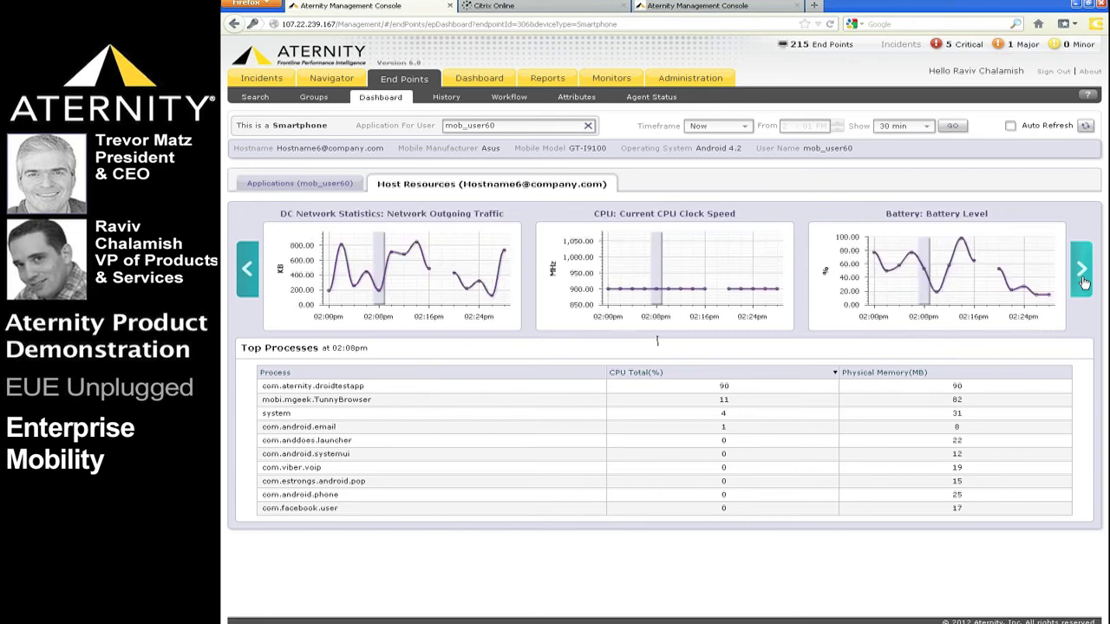
pyautogui.click(1083, 282)
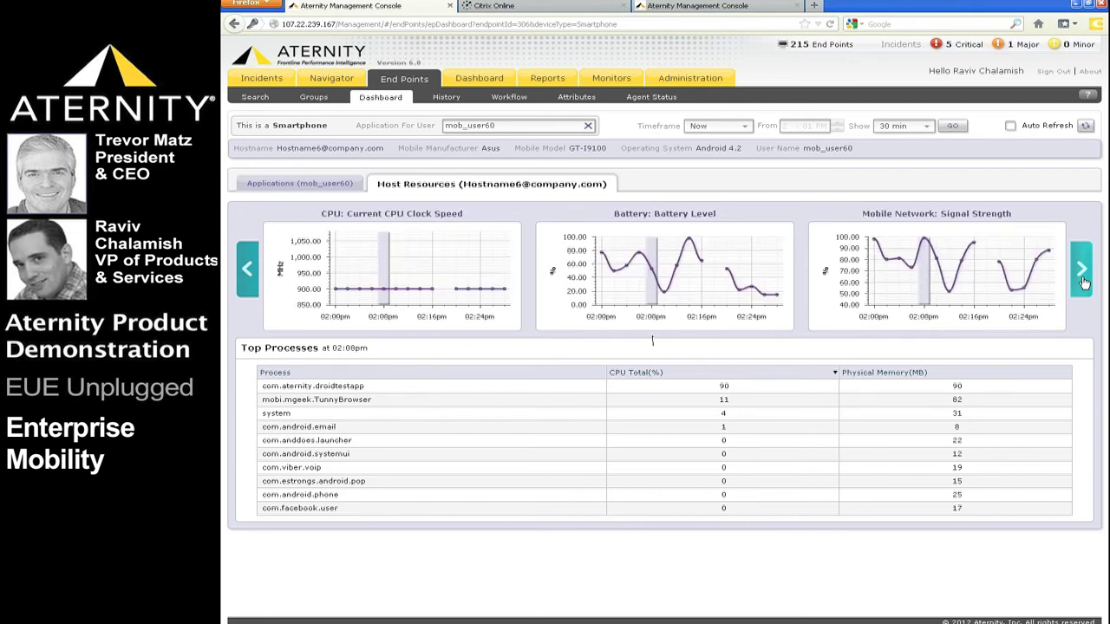
pyautogui.click(1083, 282)
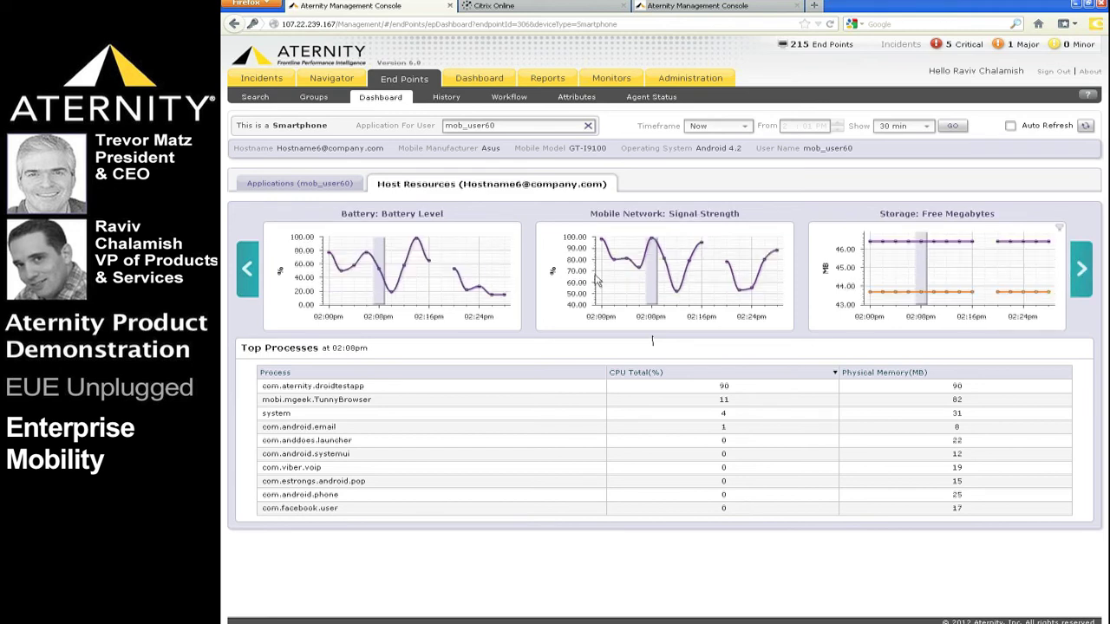
pyautogui.click(1078, 276)
pyautogui.click(1079, 275)
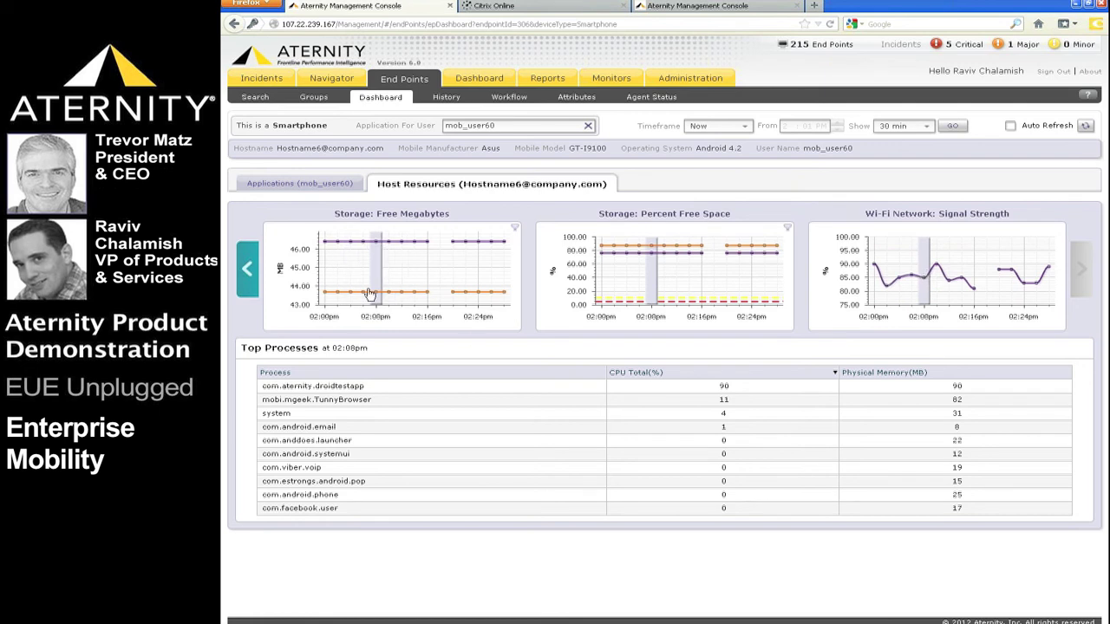
pyautogui.click(248, 283)
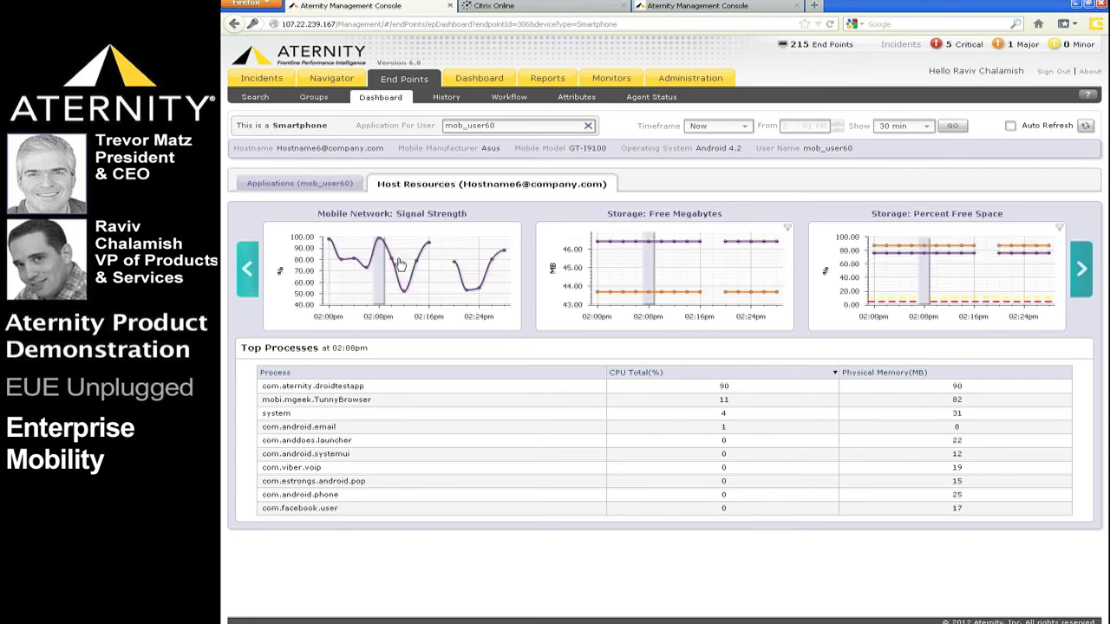
# Review the smartphone's Attributes table, then go to the Navigator's saved filters
pyautogui.click(581, 99)
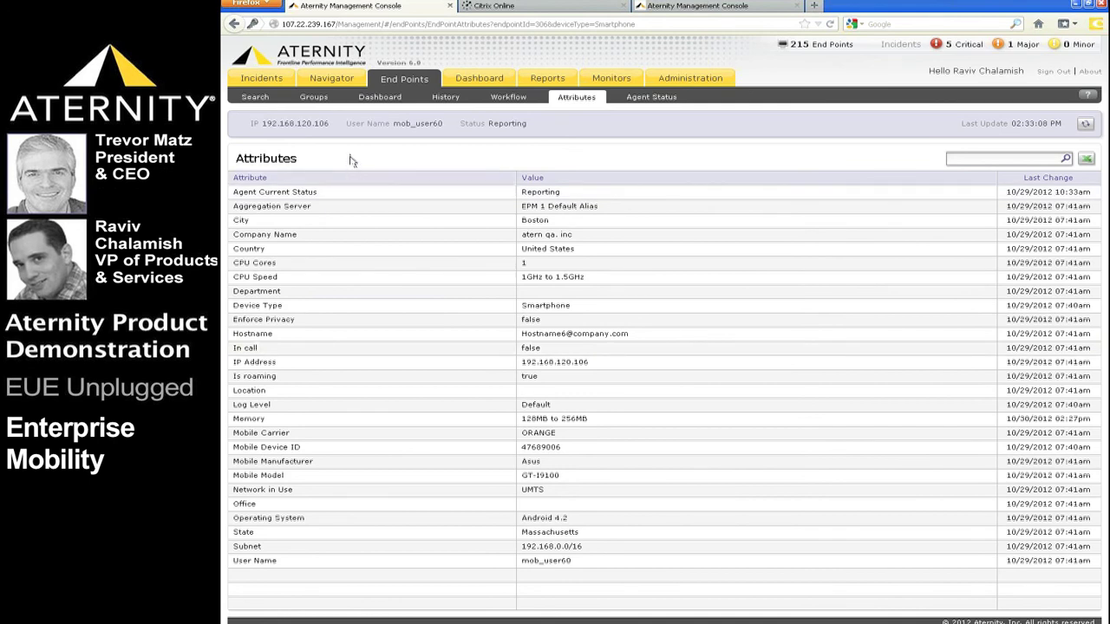
pyautogui.click(338, 80)
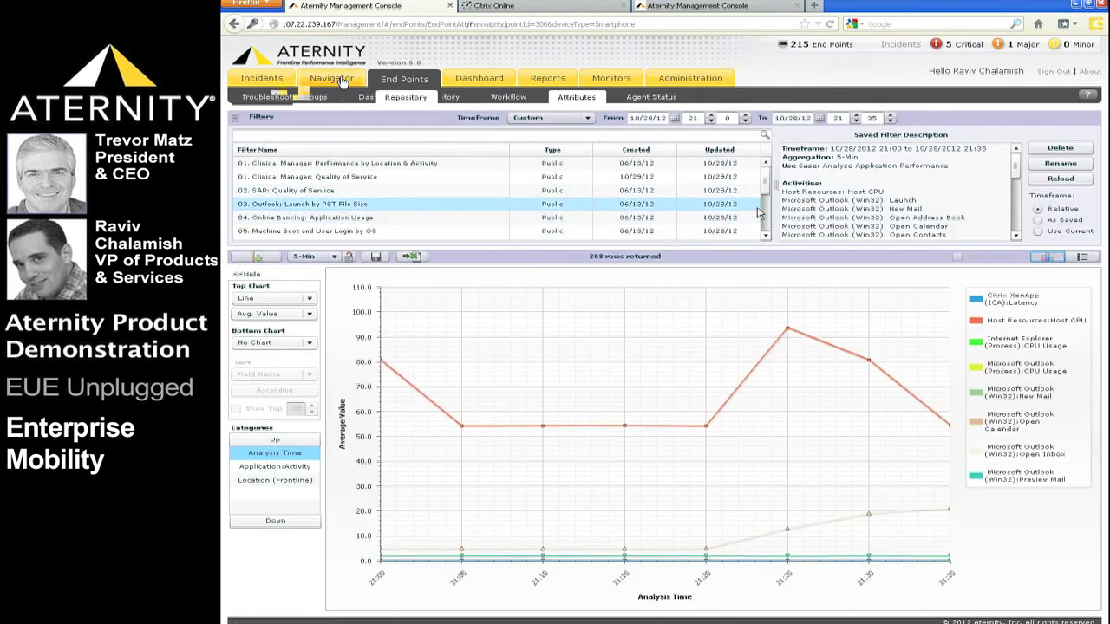
# Load the saved filter '12. Mobile performance by OS' and run it to draw the charts
pyautogui.moveTo(765, 187); pyautogui.dragTo(765, 230)
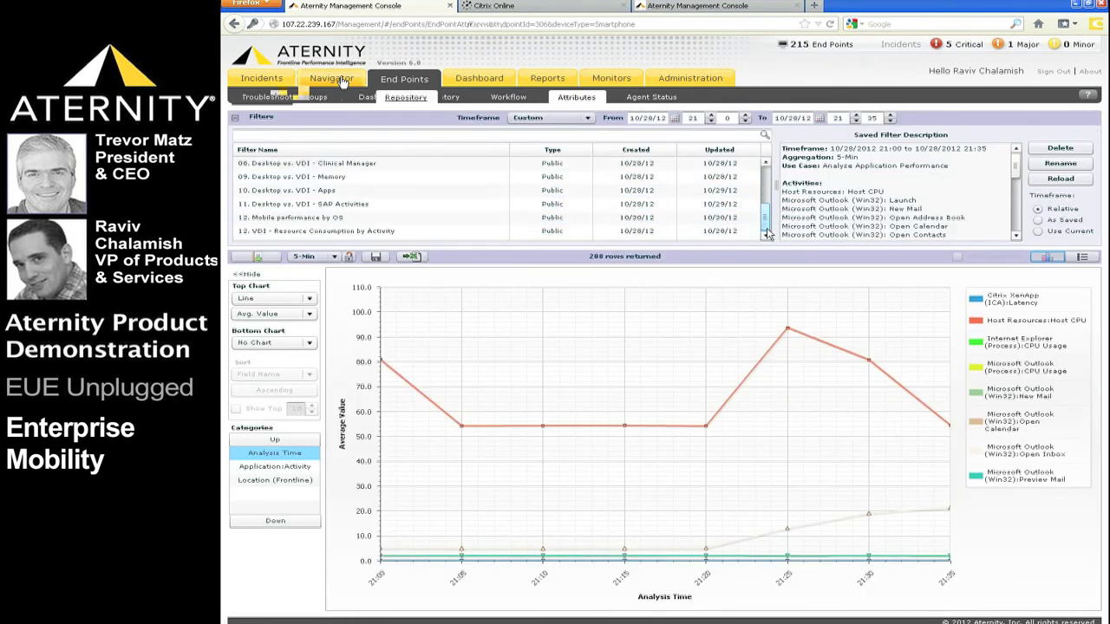
pyautogui.click(450, 218)
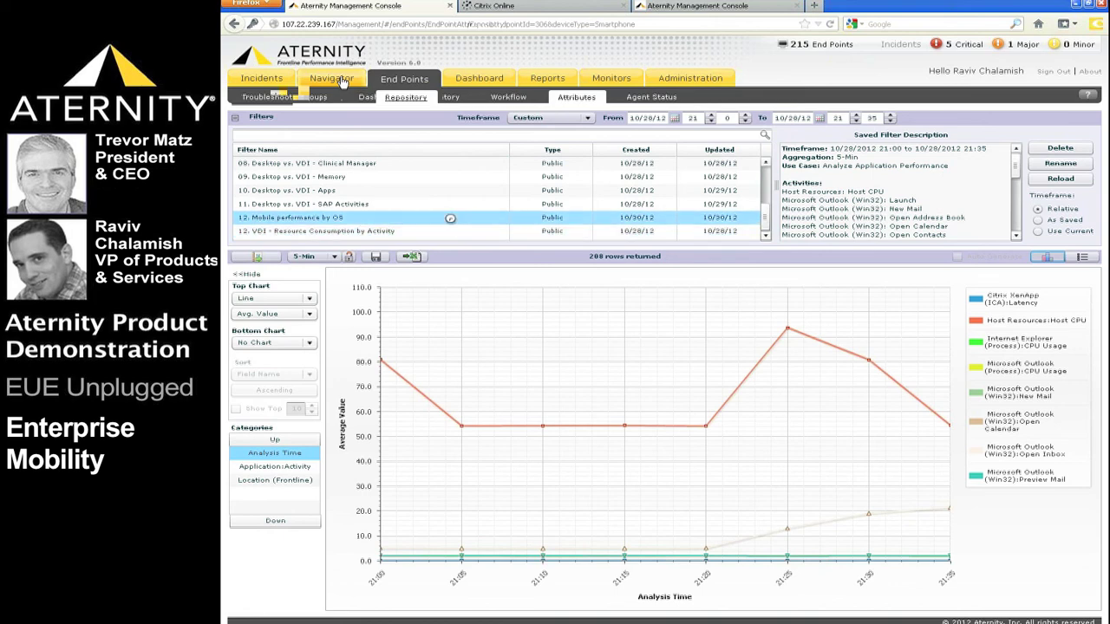
pyautogui.click(258, 257)
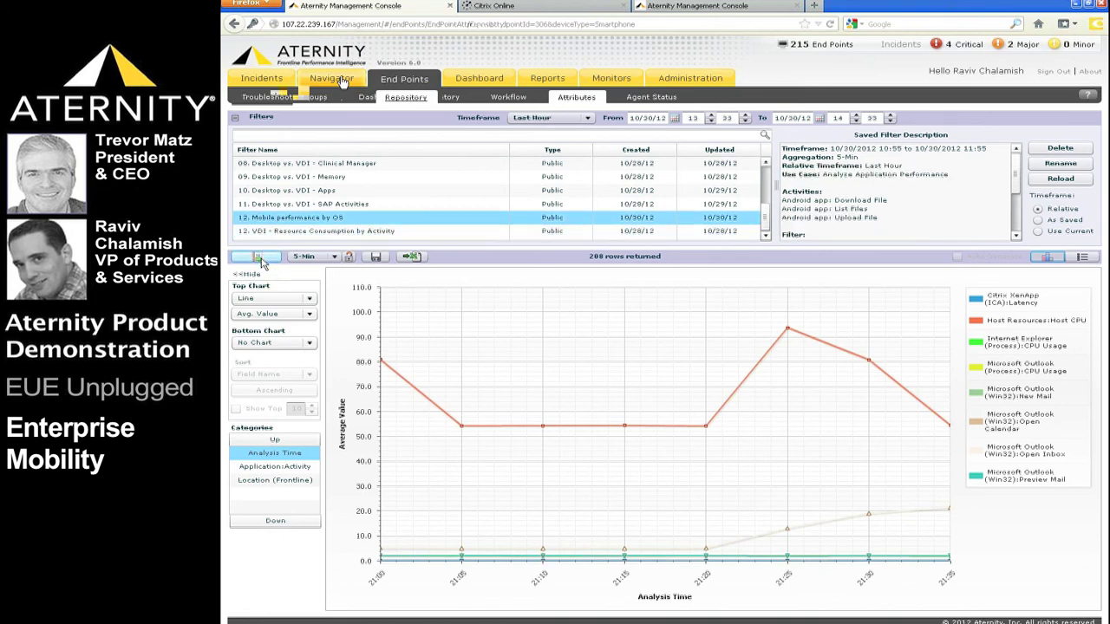